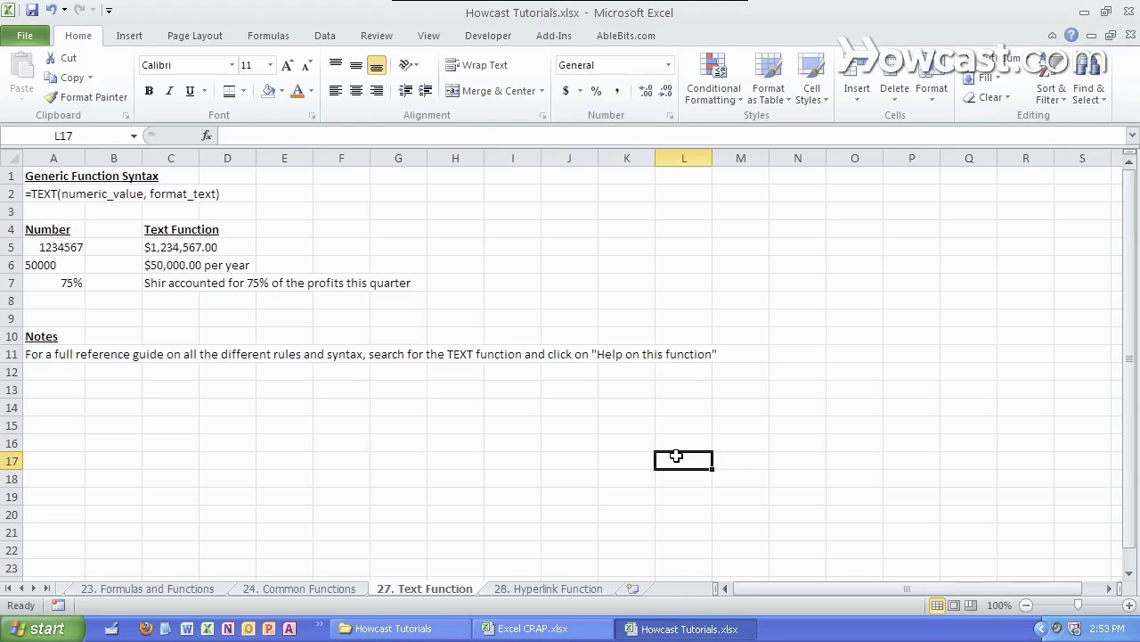
Inspect the TEXT currency formula in C5, leaving it unchanged
click(88, 246)
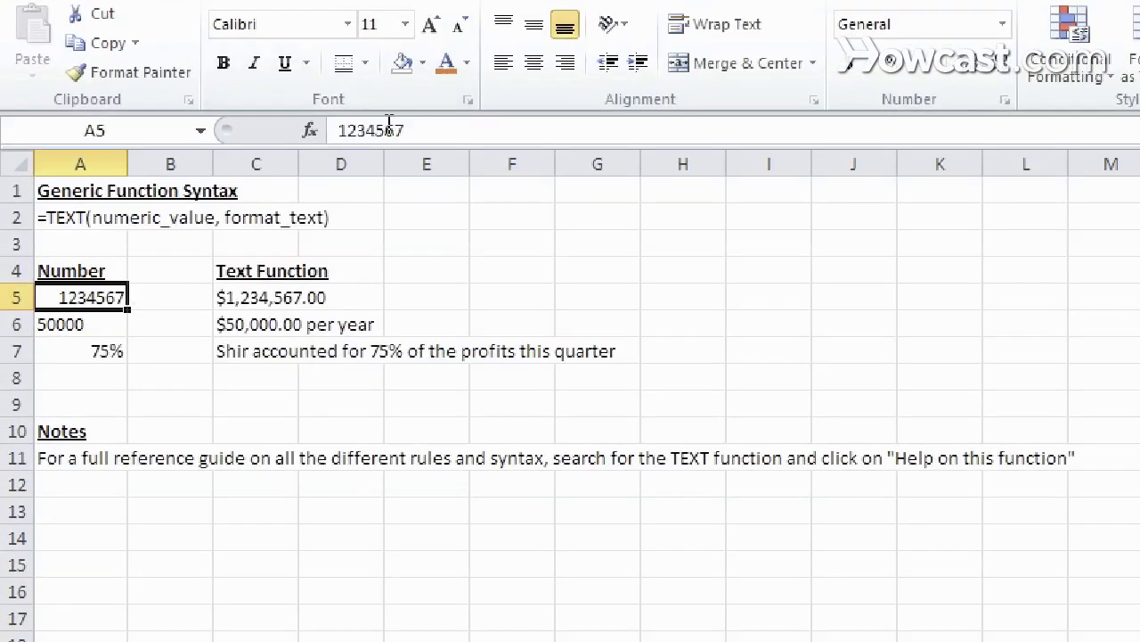
click(400, 276)
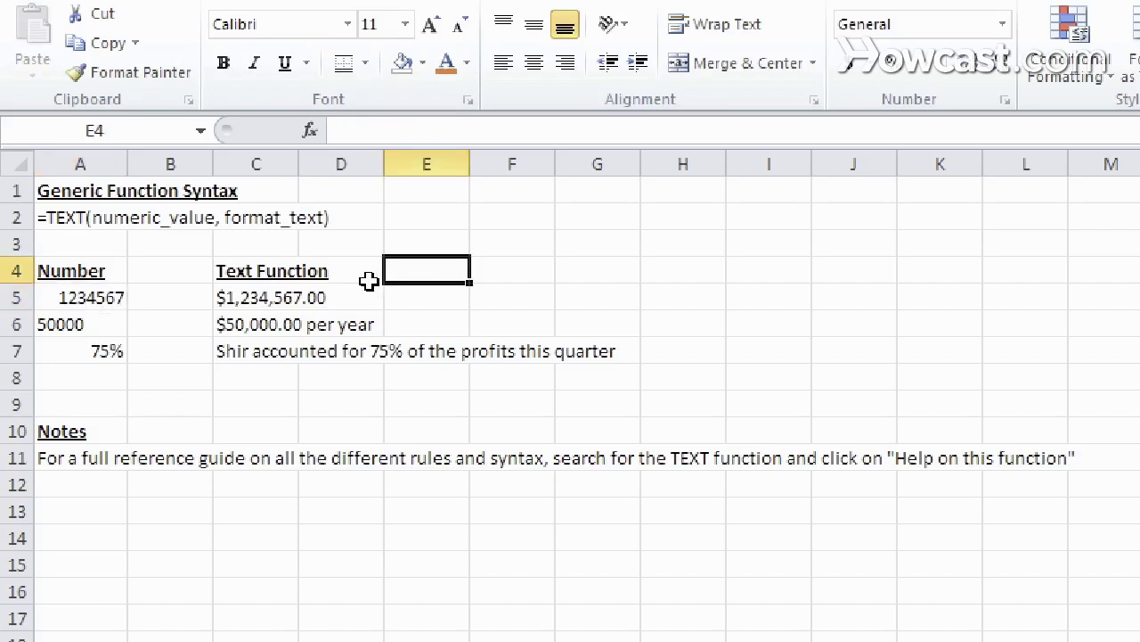
click(287, 303)
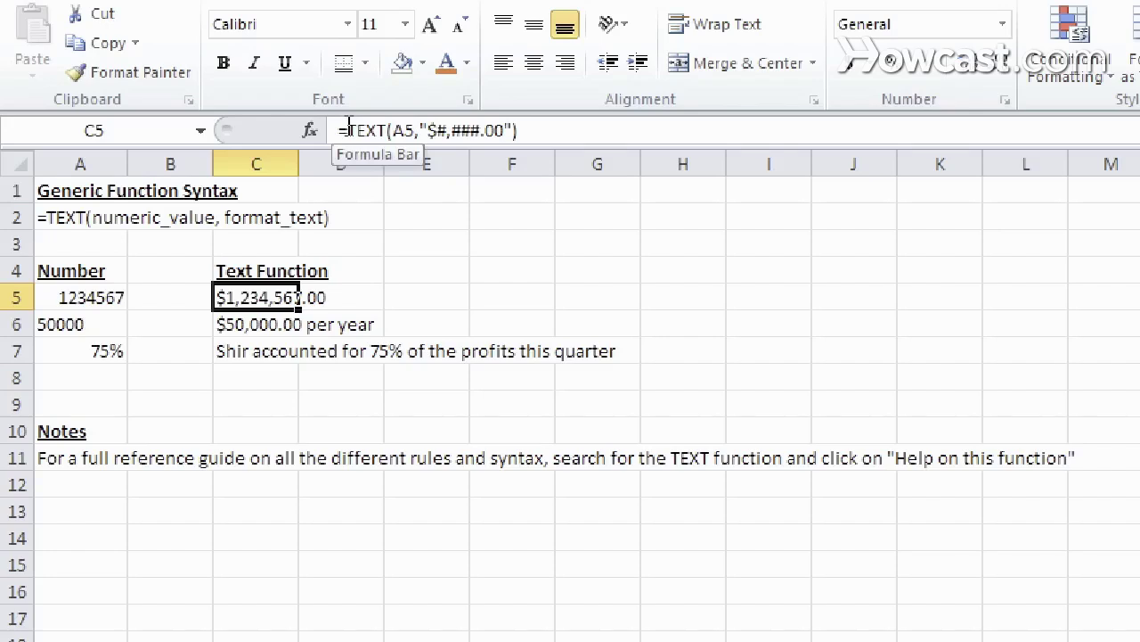
click(389, 130)
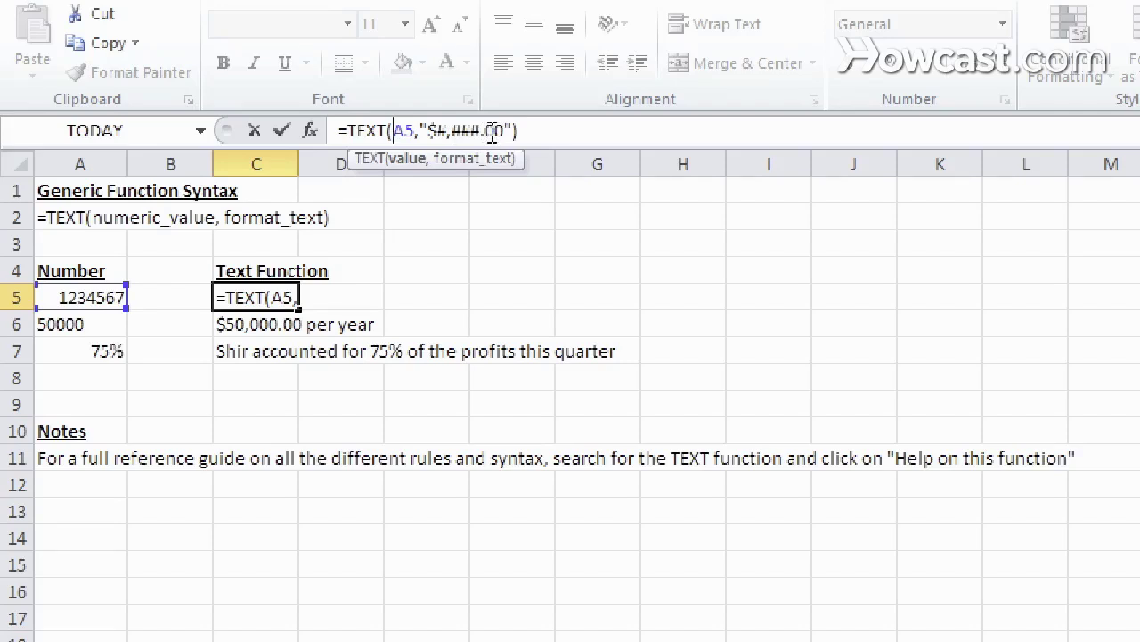
click(519, 131)
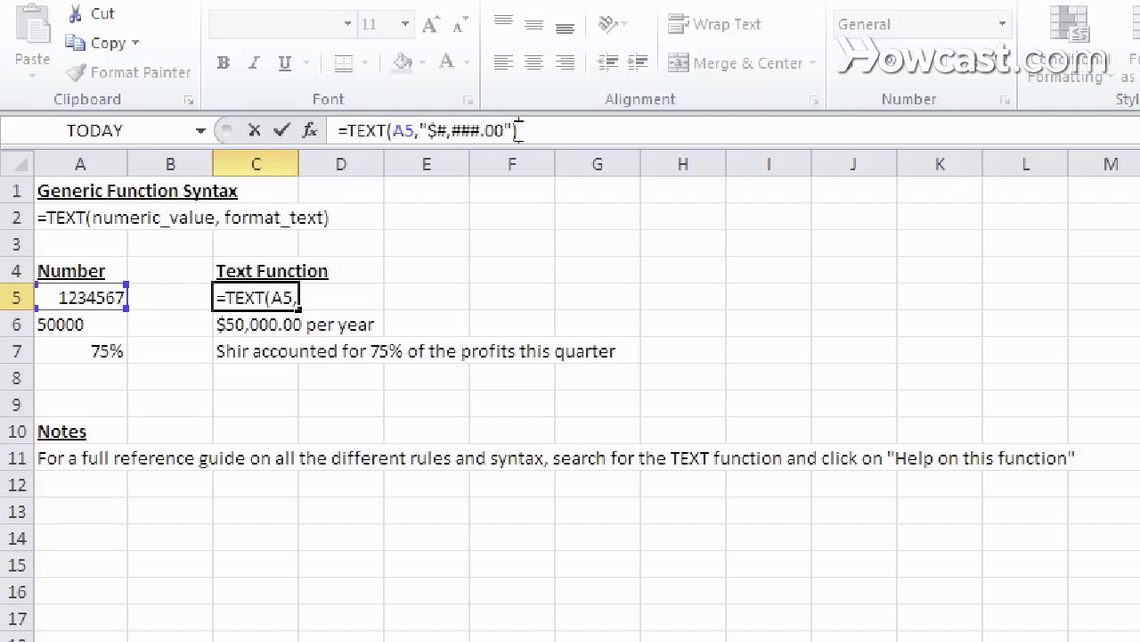
key(Return)
key(Up)
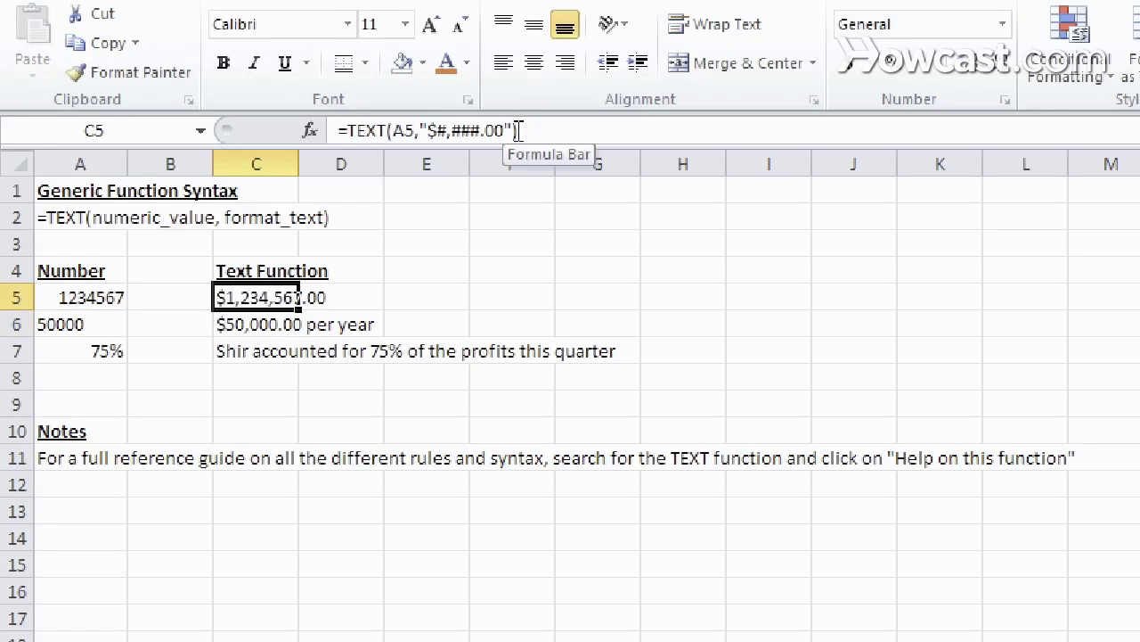
Change A5 to 1234, then to 12, and check that C5 shows $12.00
click(107, 303)
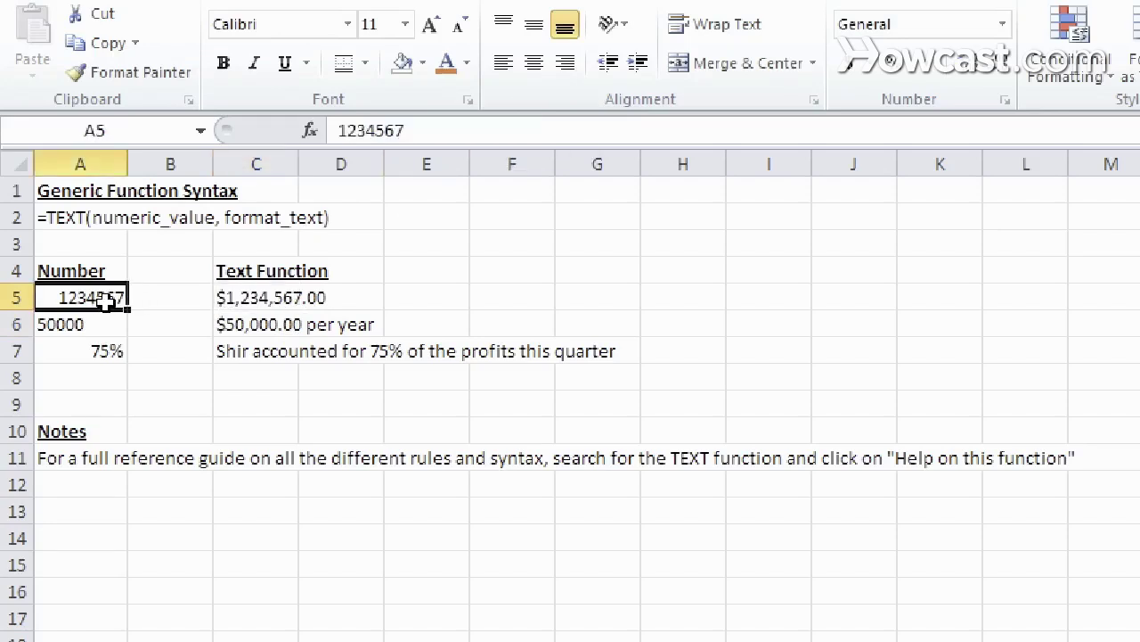
text(1234)
key(Return)
key(Up)
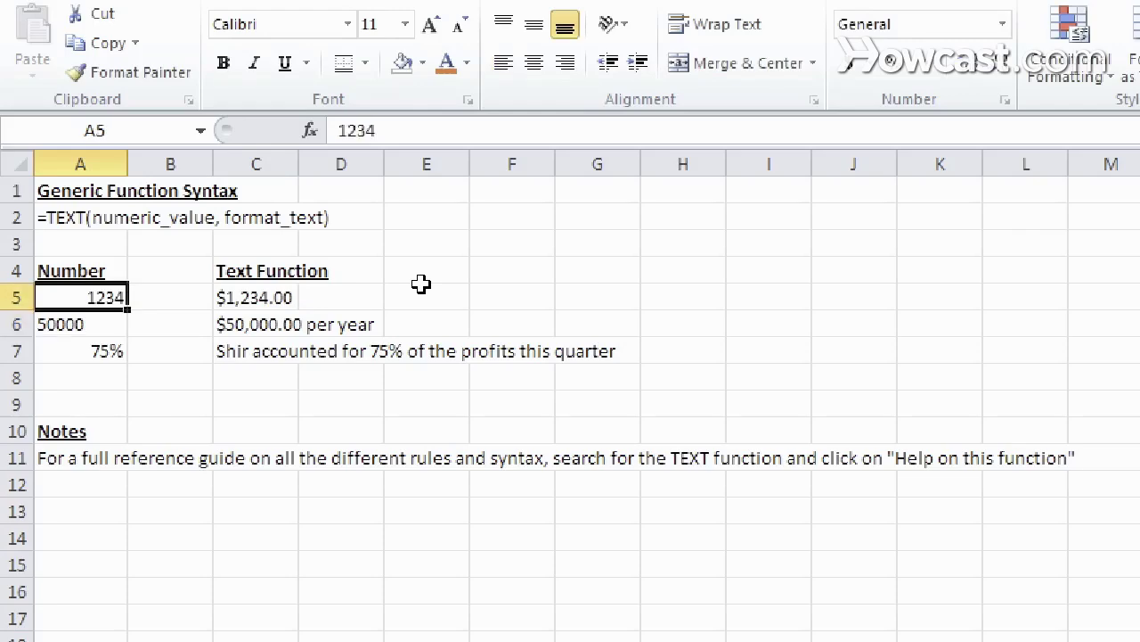
text(12)
key(Return)
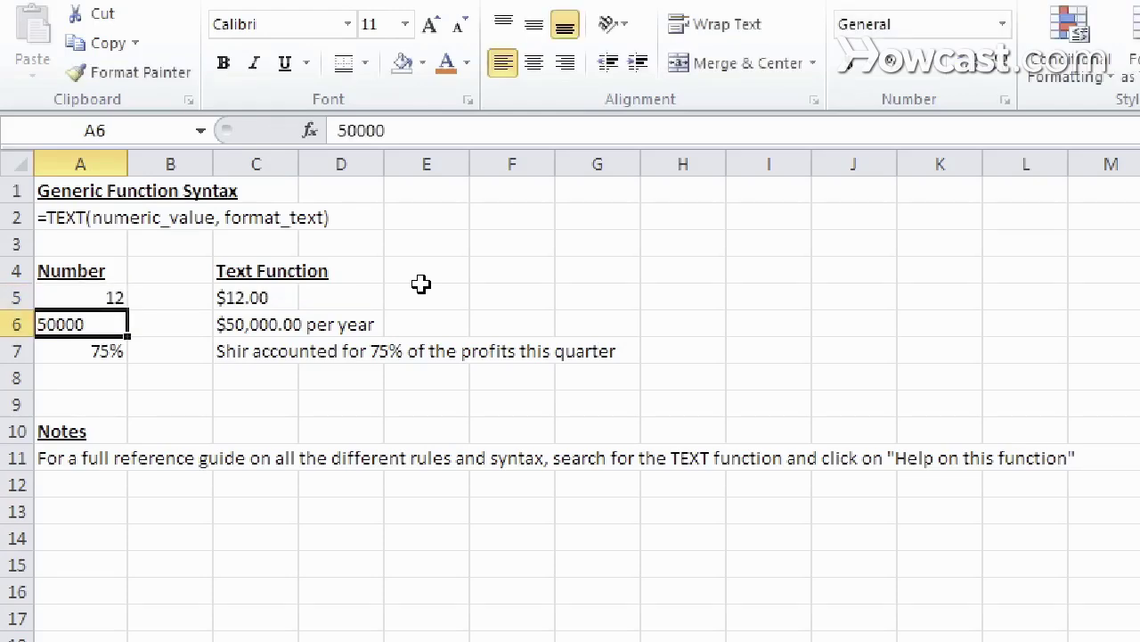
key(Up)
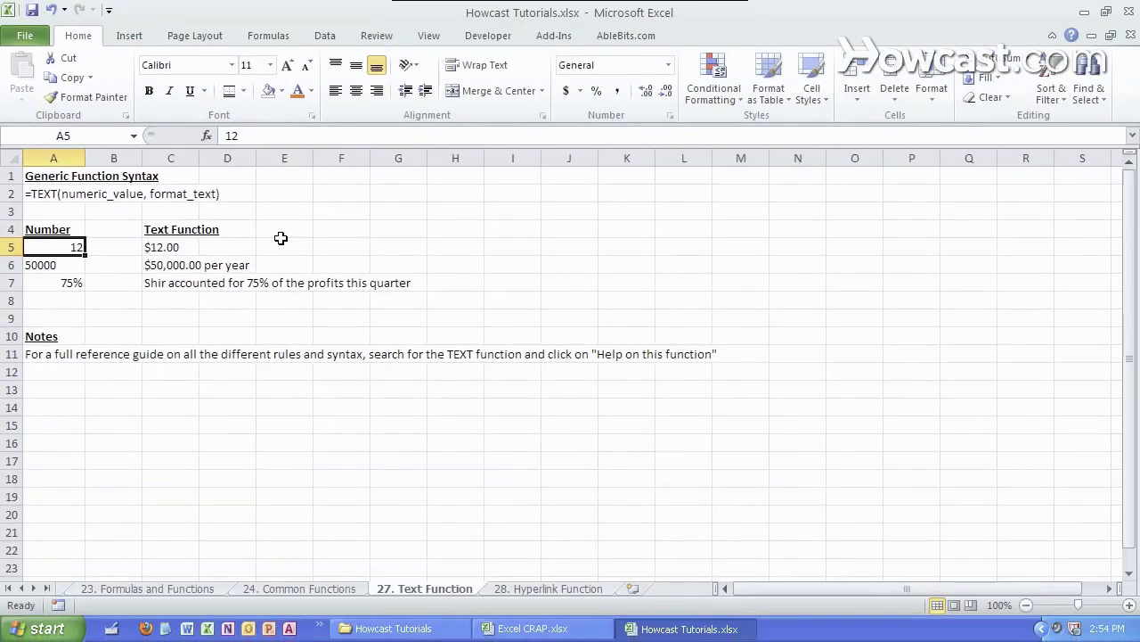
key(Right)
key(Right)
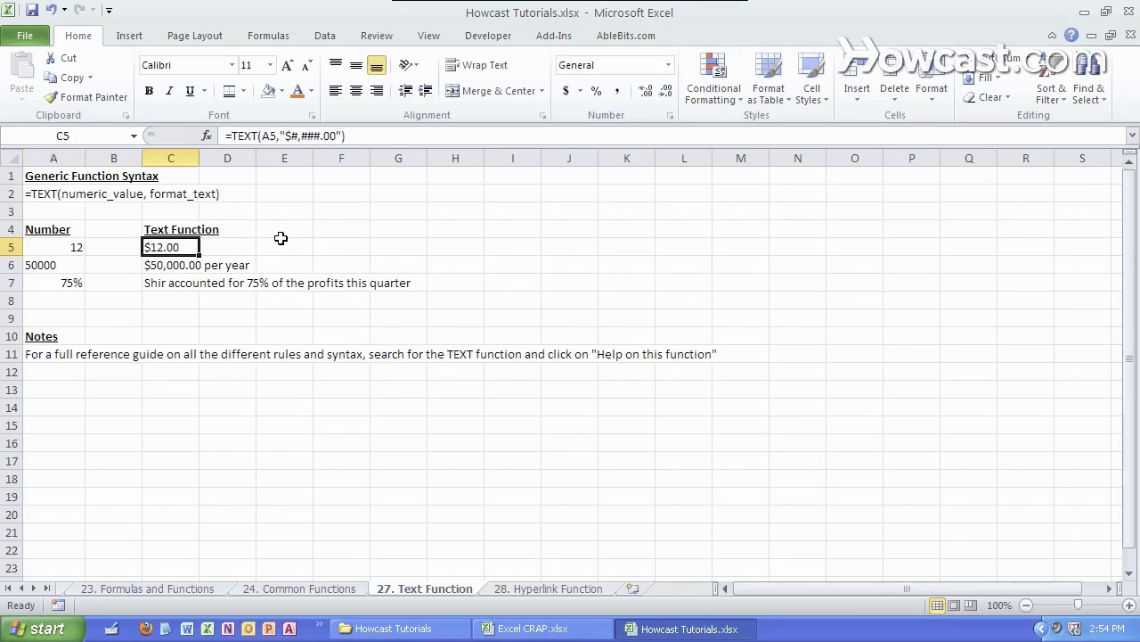
Inspect the per-year TEXT formula in C6 without changing it
key(Down)
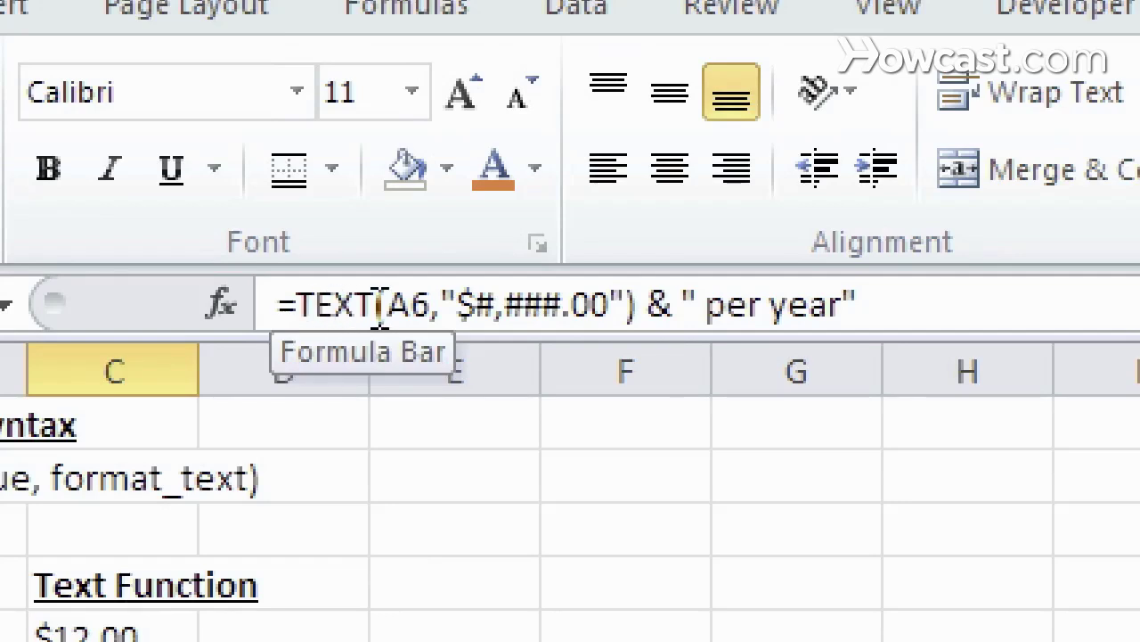
click(416, 303)
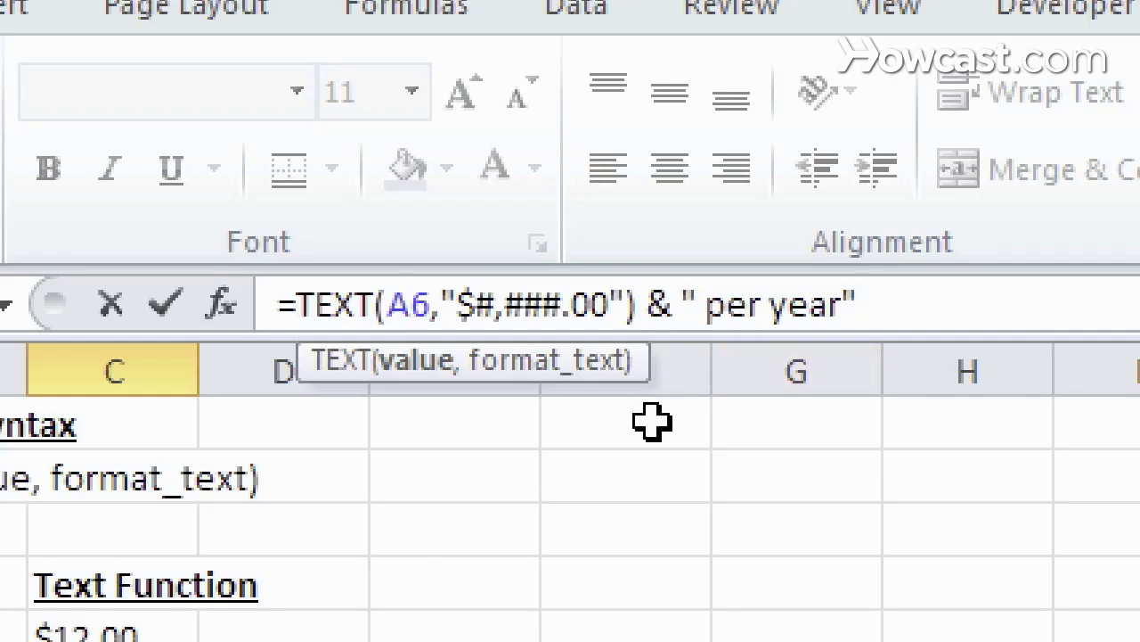
key(Return)
key(Up)
key(Left)
key(Left)
key(Right)
key(Right)
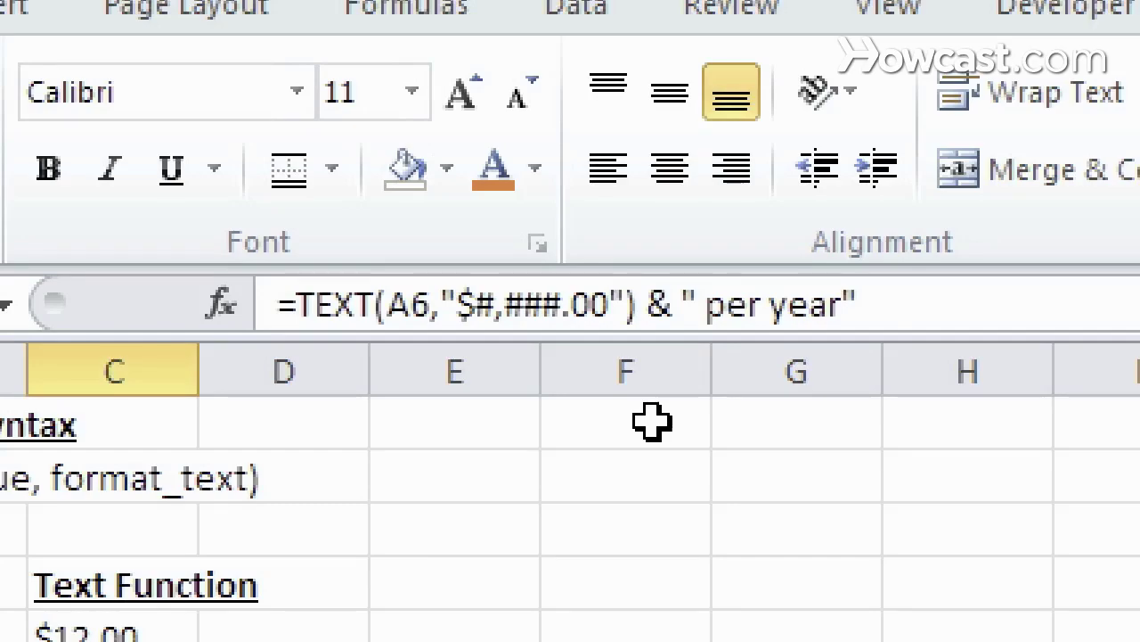
Replace 50000 in A6 with 546 and check that C6 reads $546.00 per year
key(Left)
key(Left)
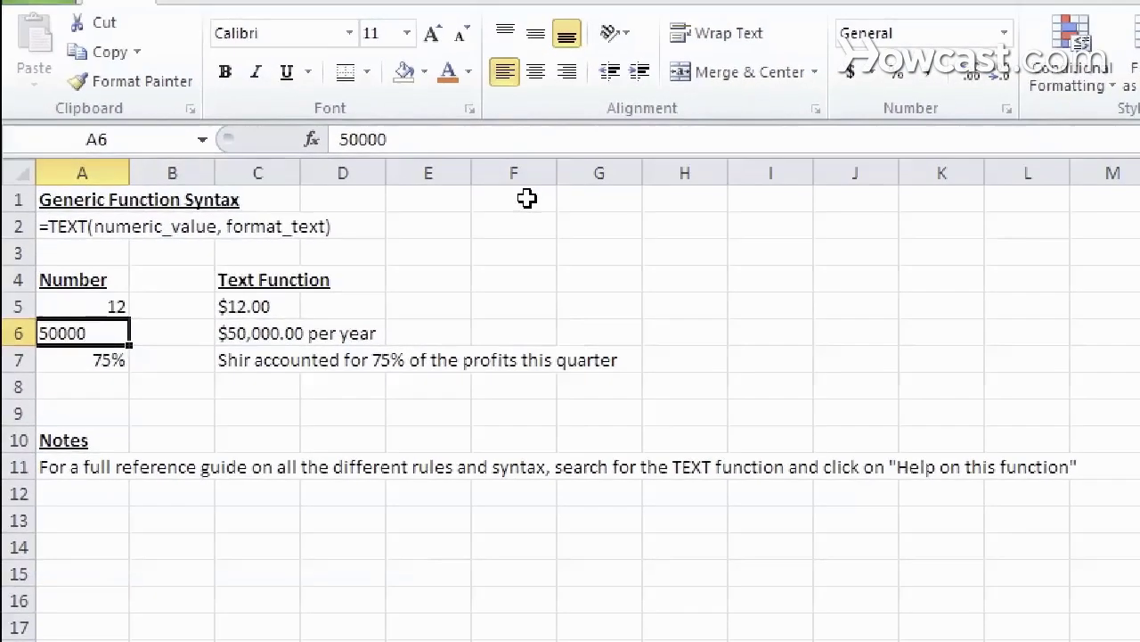
text(546)
key(Return)
key(Up)
key(Right)
key(Right)
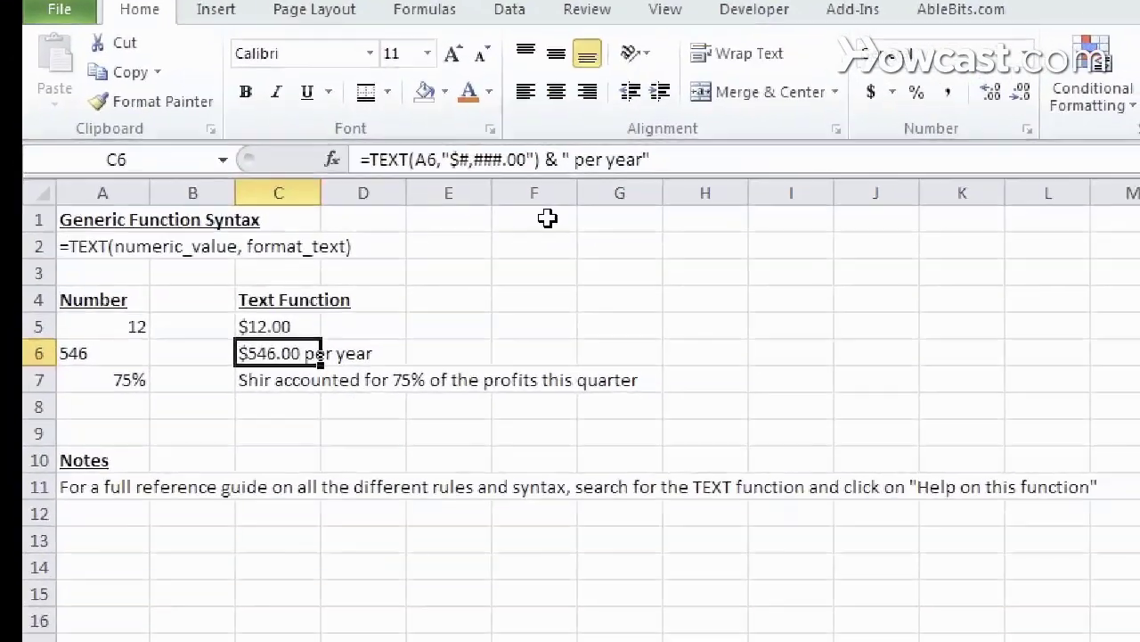
key(Down)
key(Left)
key(Left)
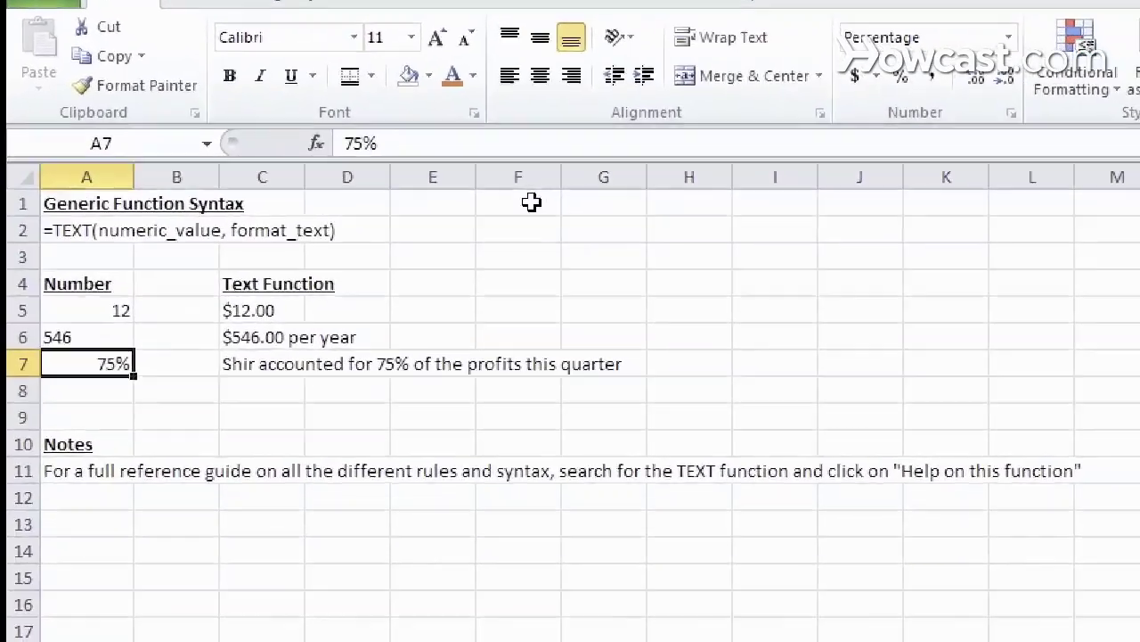
Review the C7 percentage-sentence formula, then set A7 to 95%
key(Right)
key(Right)
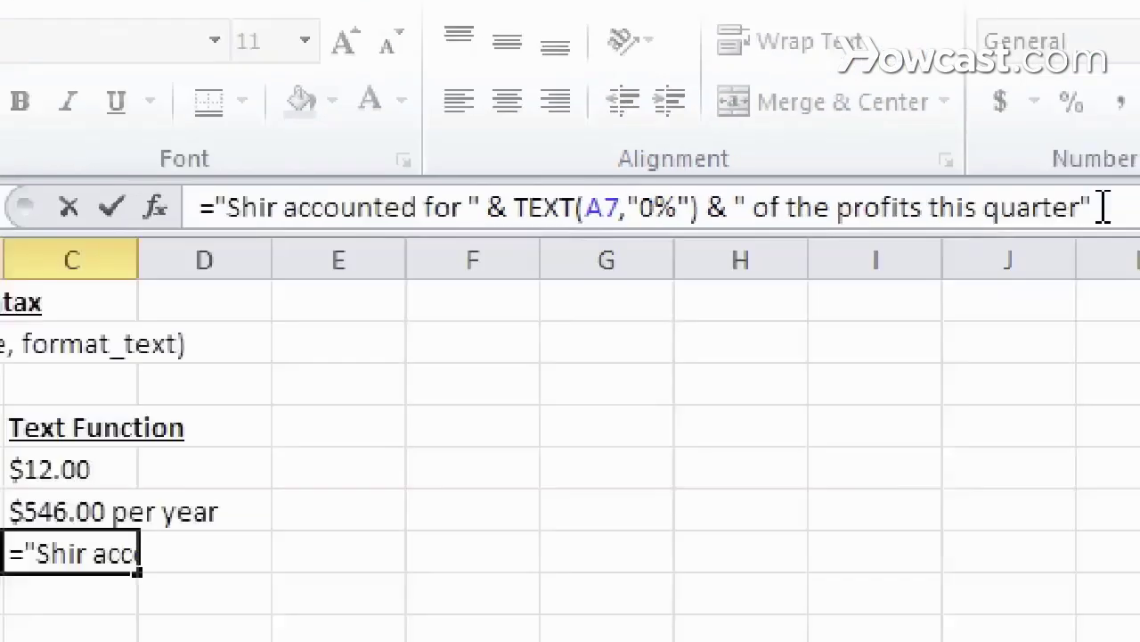
key(Return)
key(Up)
key(Left)
key(Left)
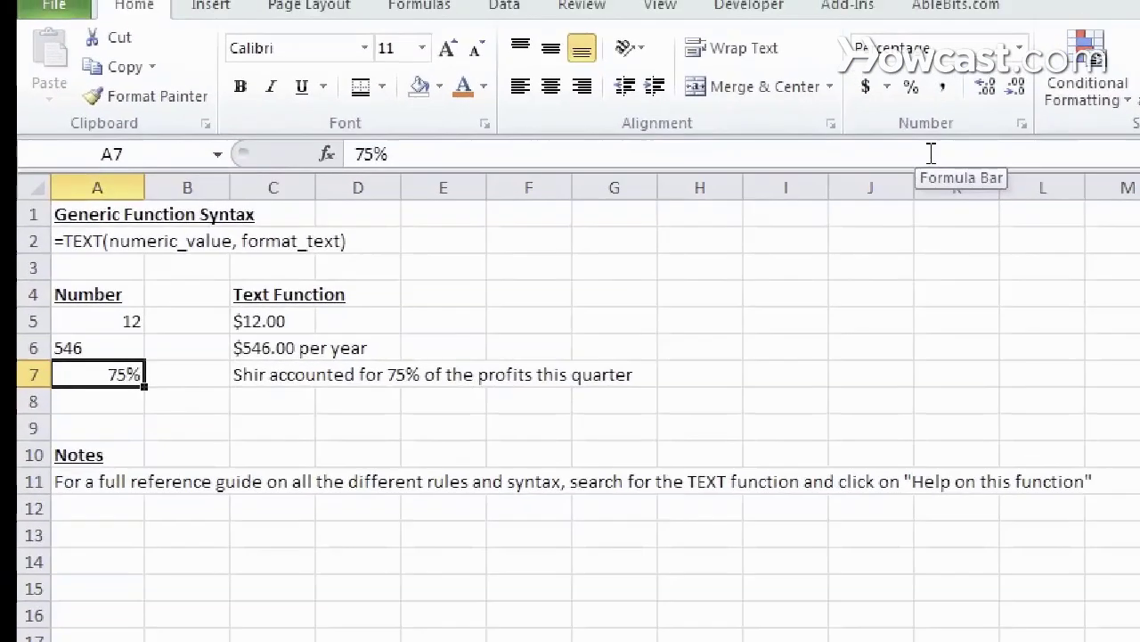
text(.9)
key(Return)
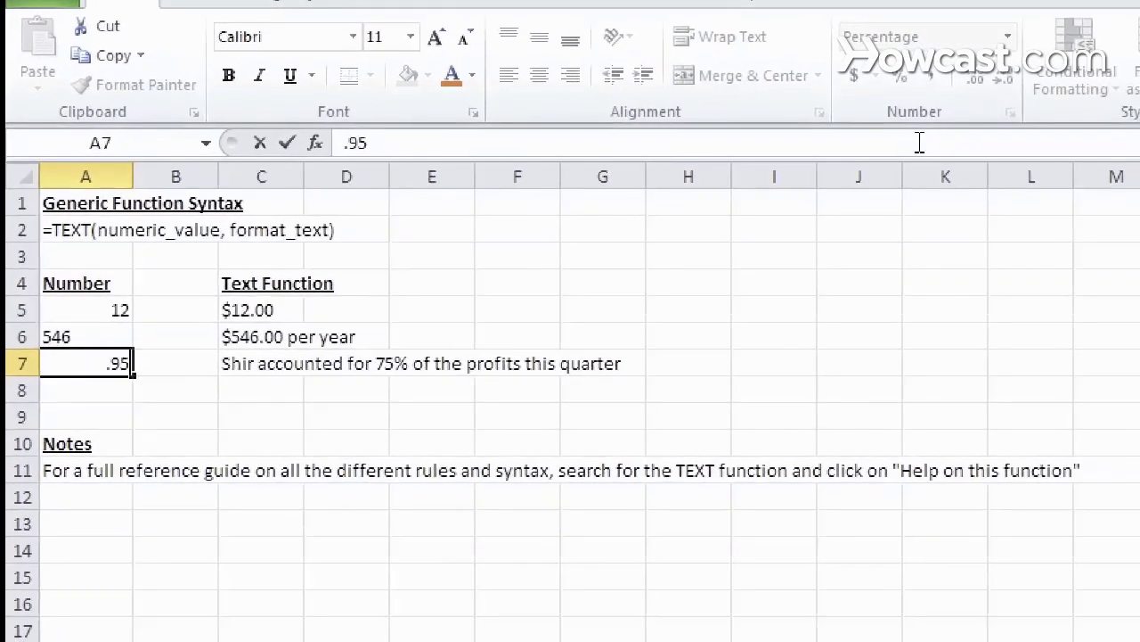
key(Up)
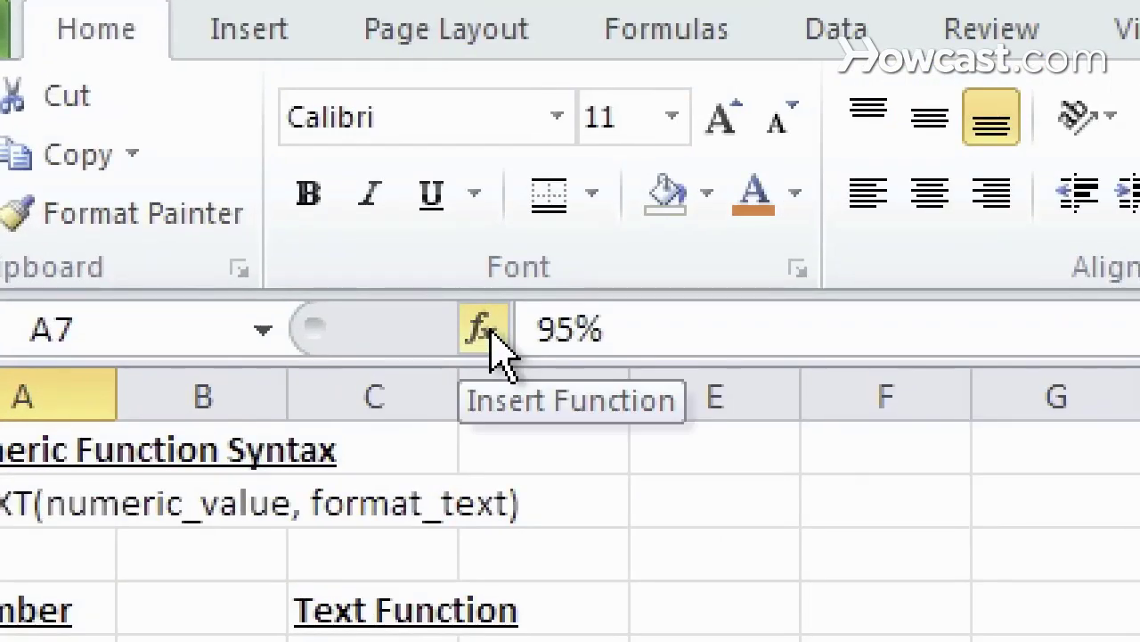
Search Insert Function for 'text' to show the TEXT function's description
click(488, 335)
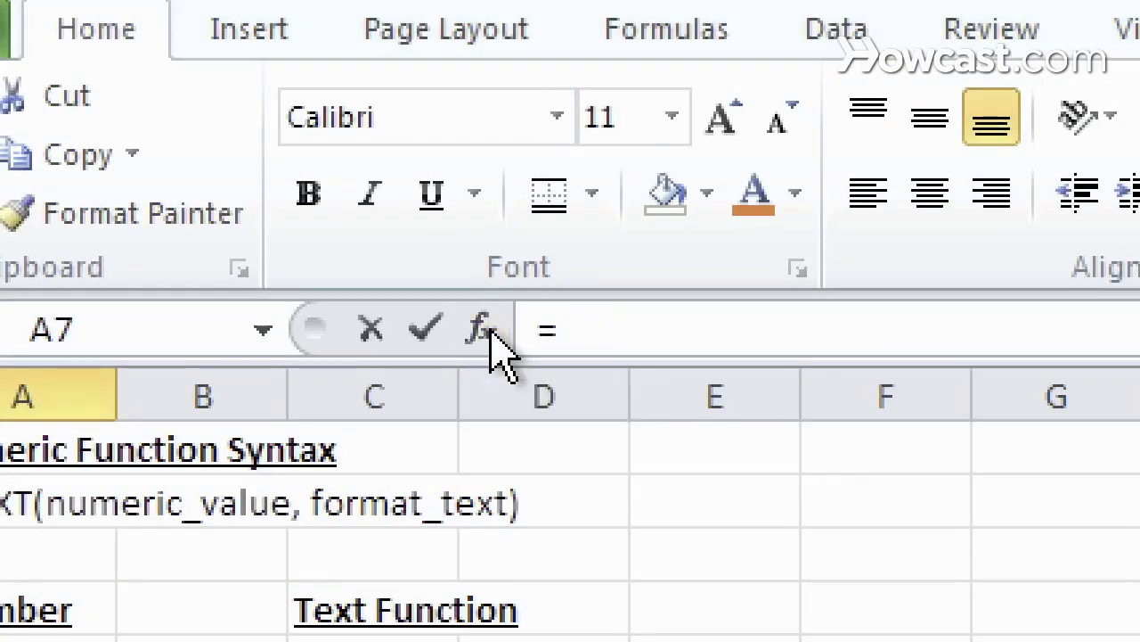
text(te)
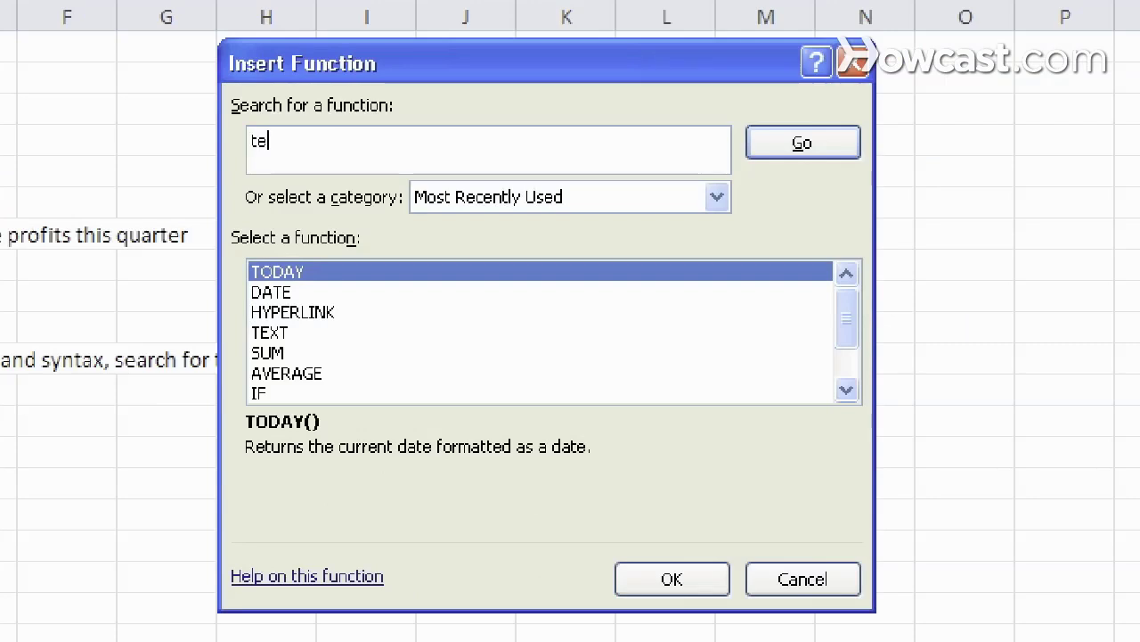
text(xt)
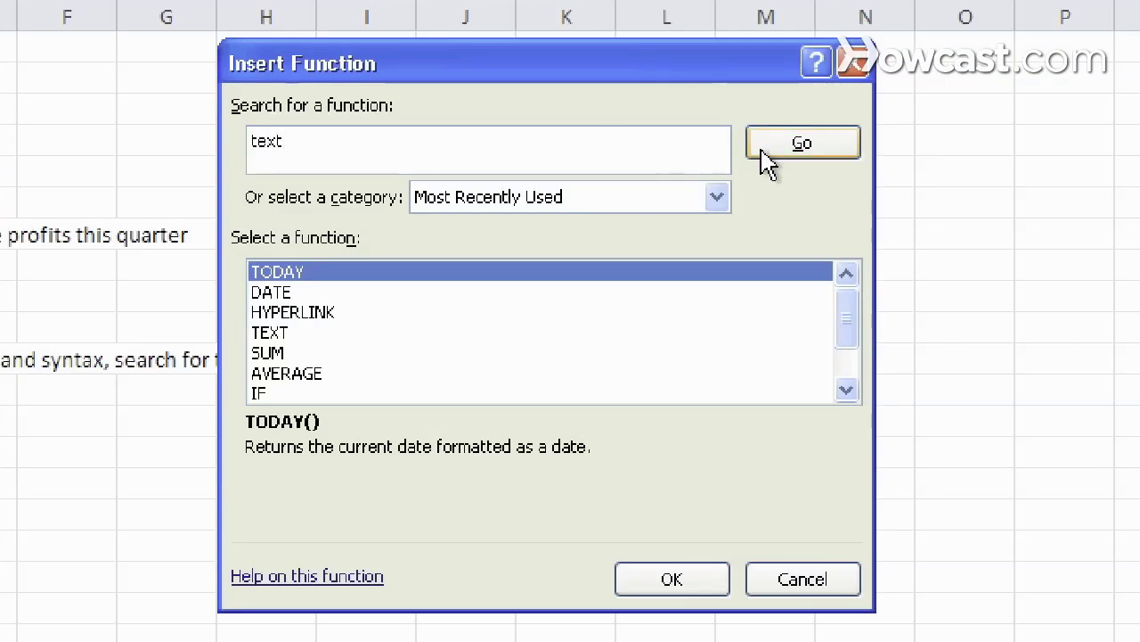
click(765, 150)
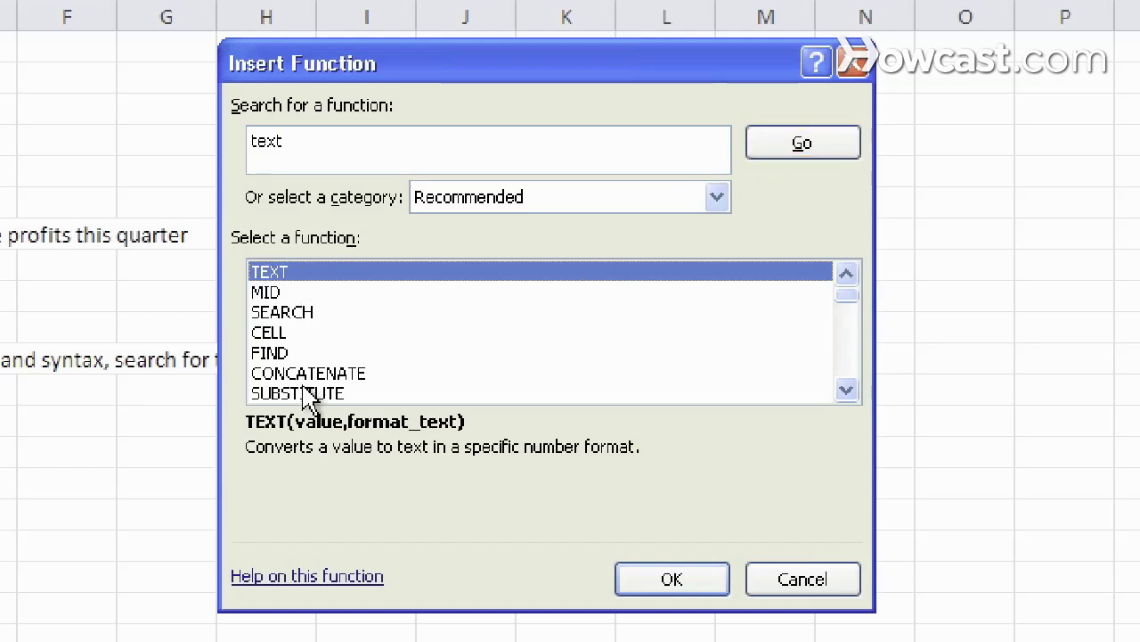
click(290, 579)
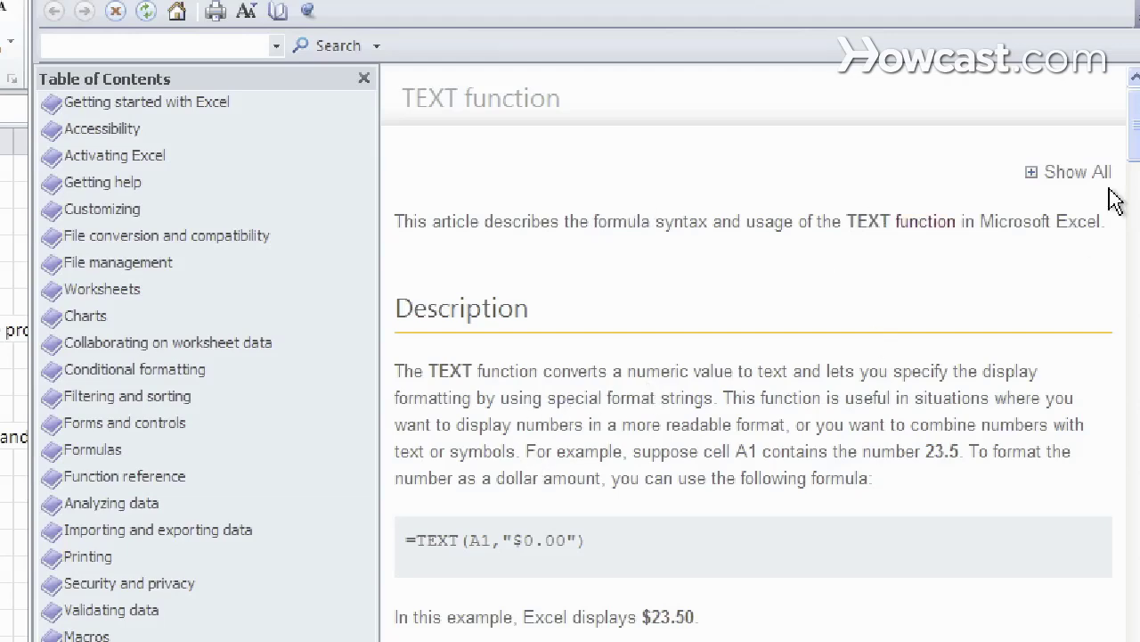
drag(1134, 159, 1134, 182)
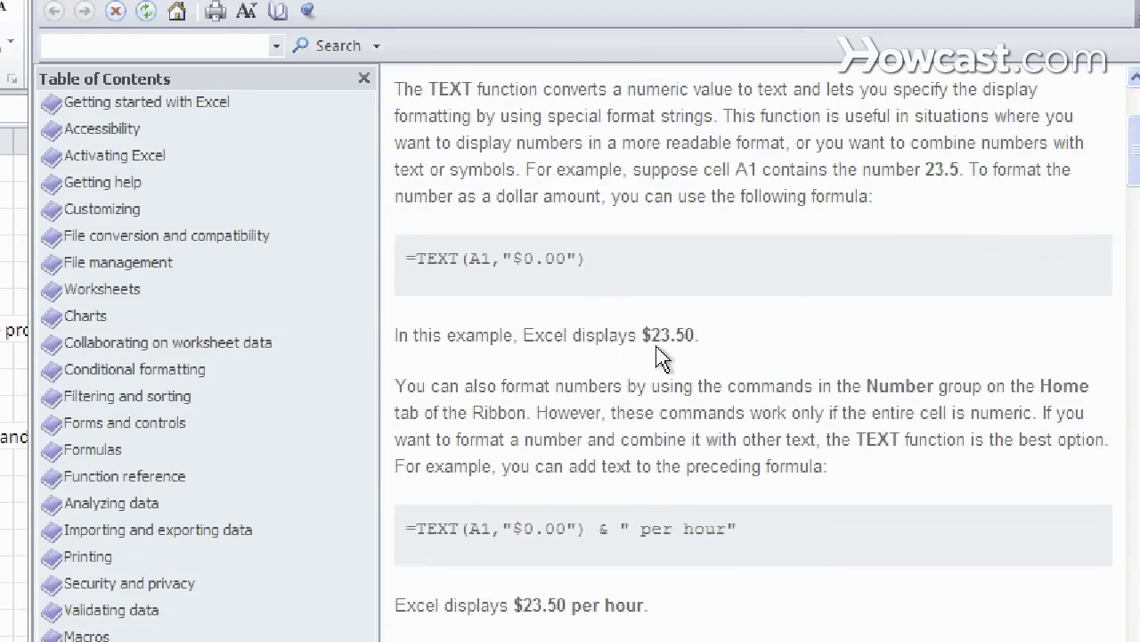
drag(1137, 164, 1137, 176)
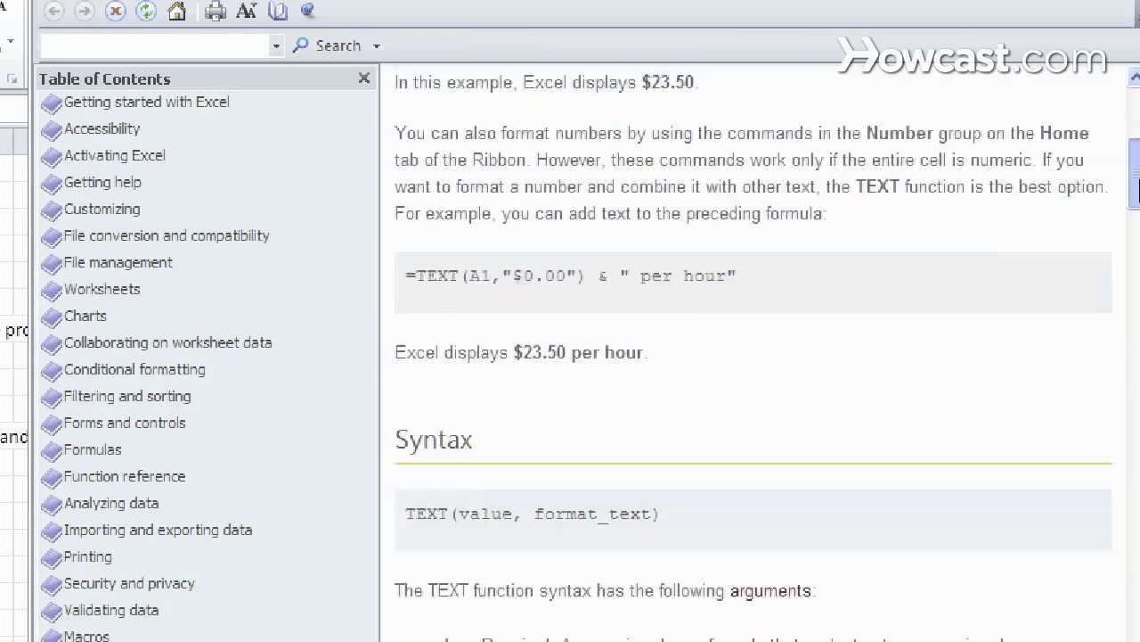
drag(1136, 186, 1136, 198)
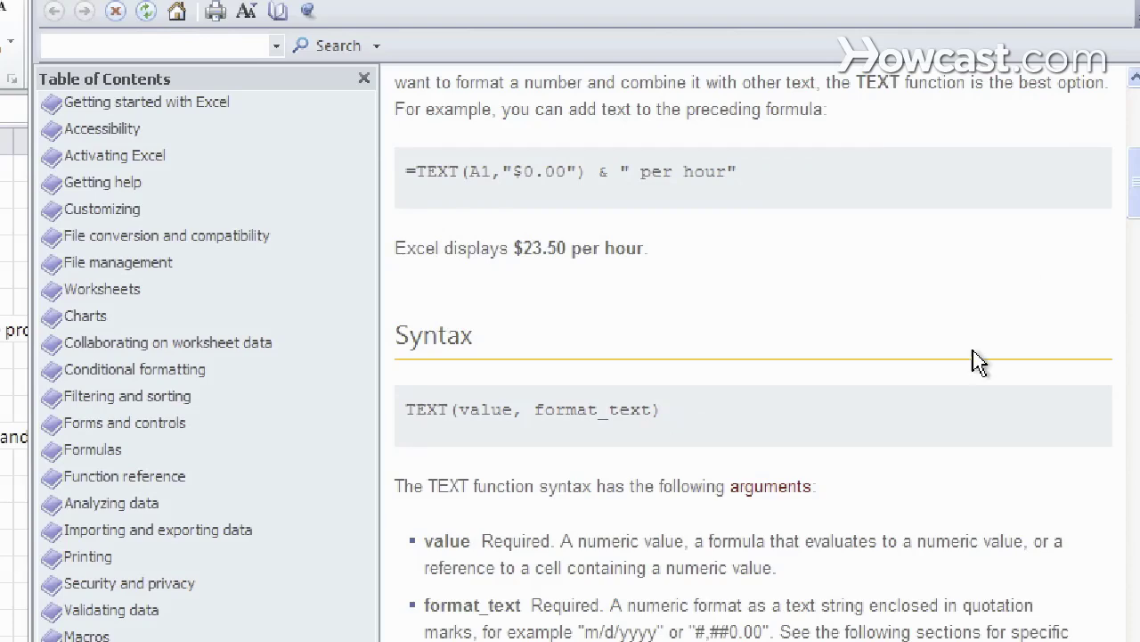
drag(1136, 184, 1137, 233)
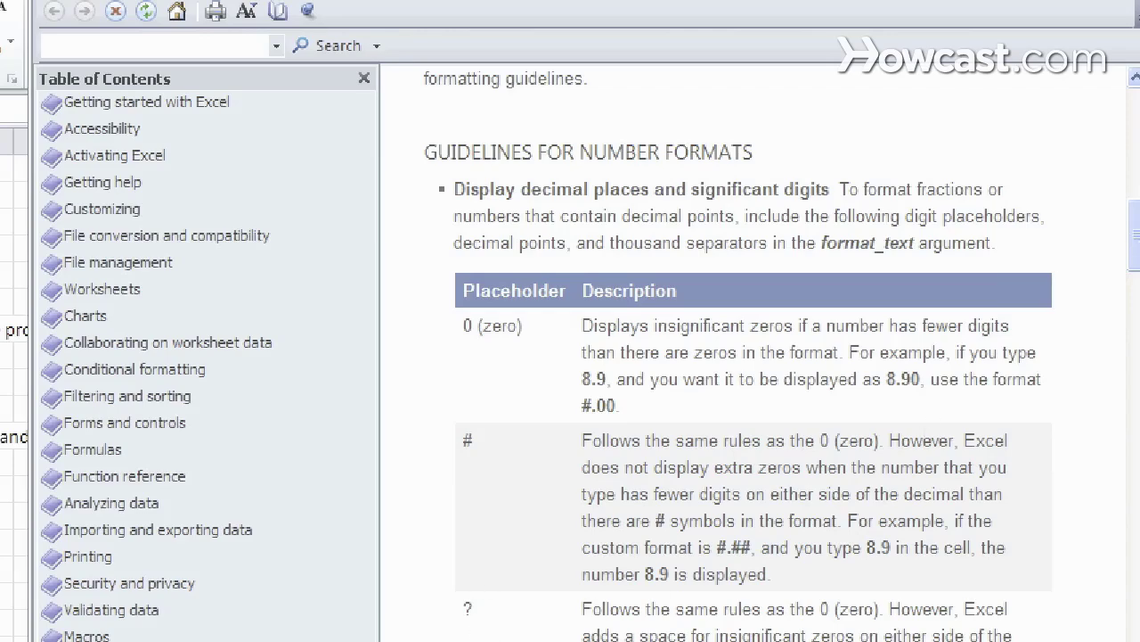
mouse_move(1137, 237)
mouse_down()
mouse_move(1070, 294)
mouse_move(1062, 616)
mouse_up()
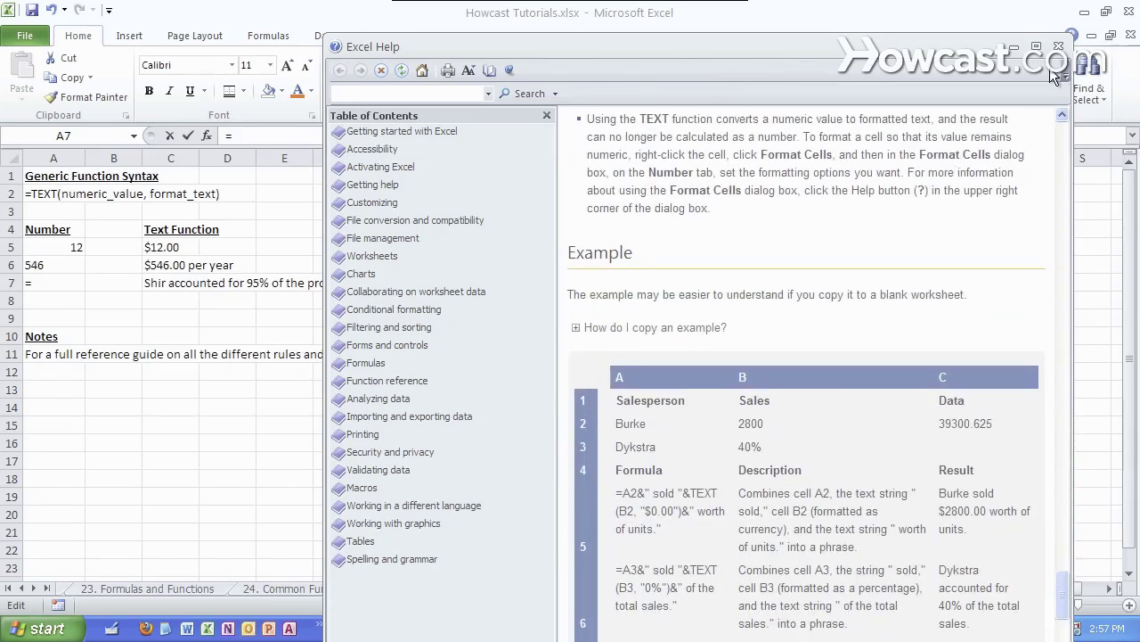
click(1062, 44)
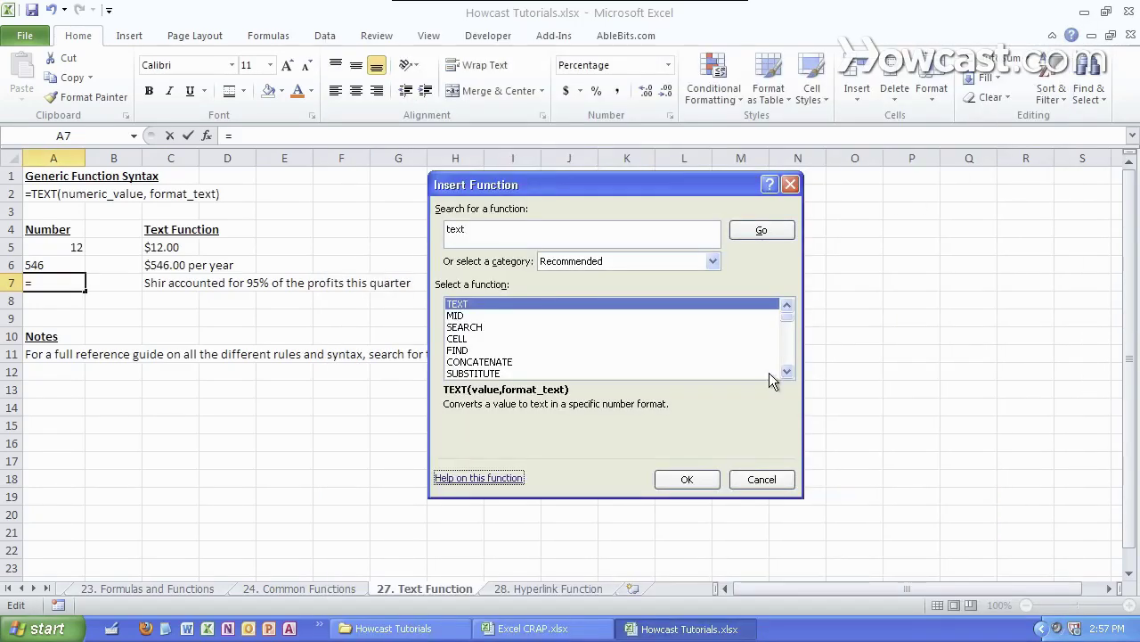